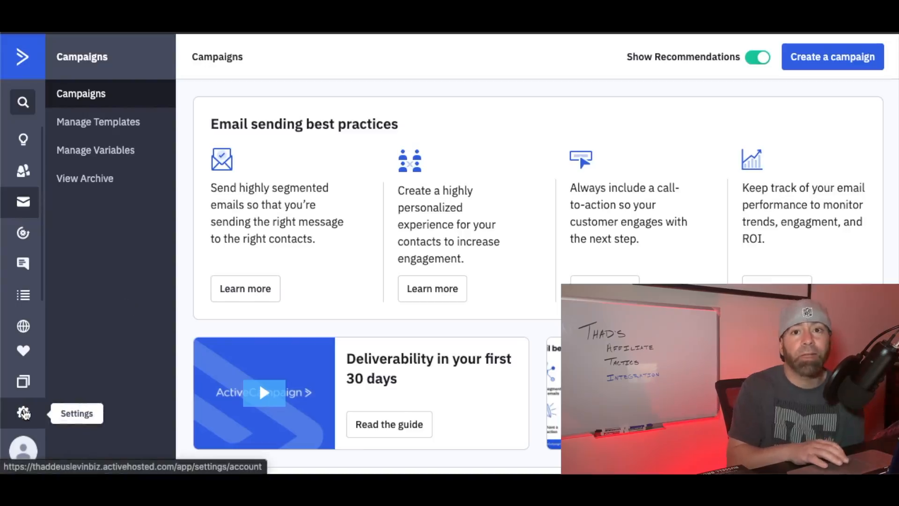
- Open the account's developer settings to view the API access URL and key
left_click(23, 413)
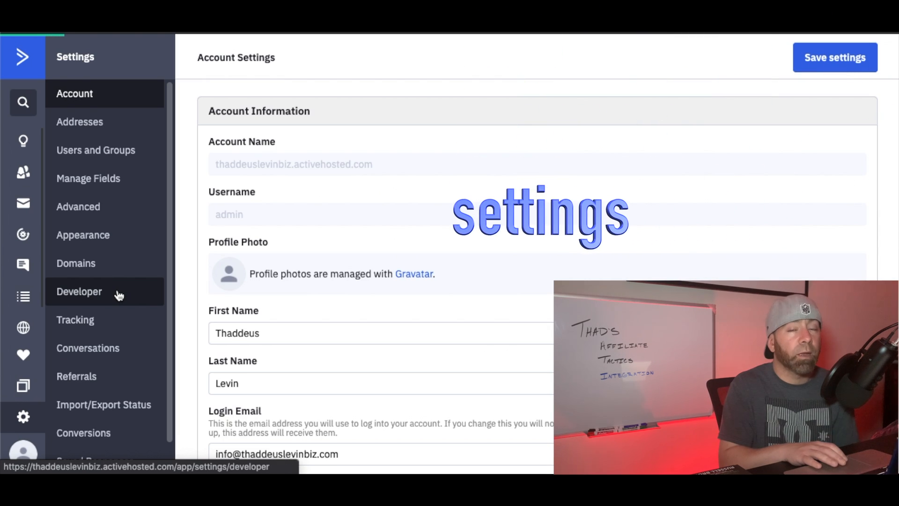
left_click(118, 294)
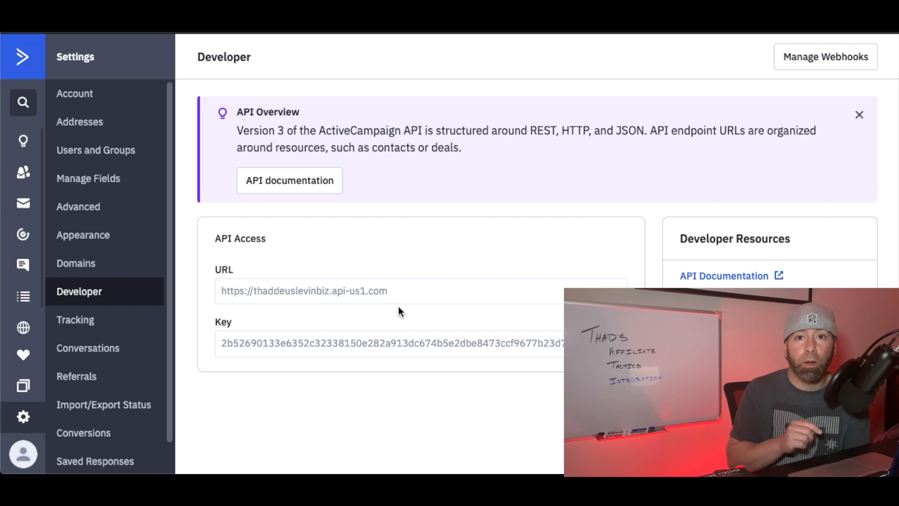
left_click(331, 30)
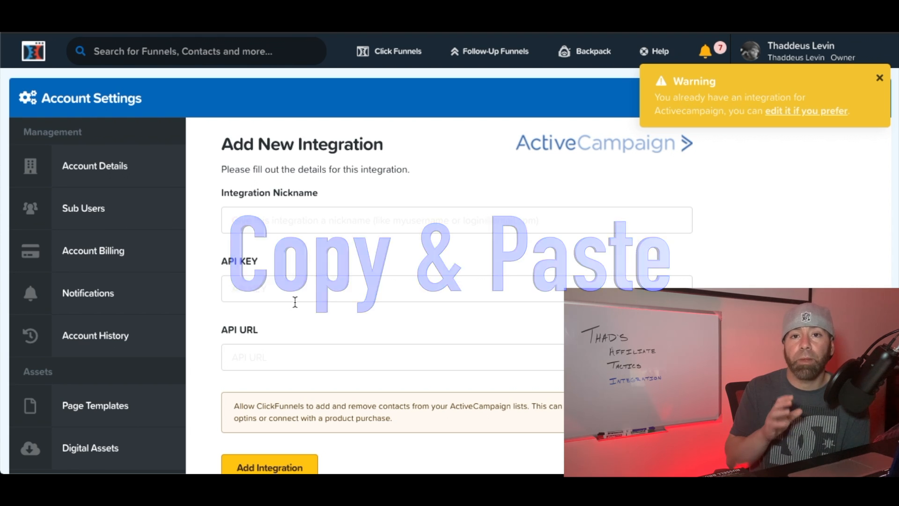
scroll(427, 308, "down", 2)
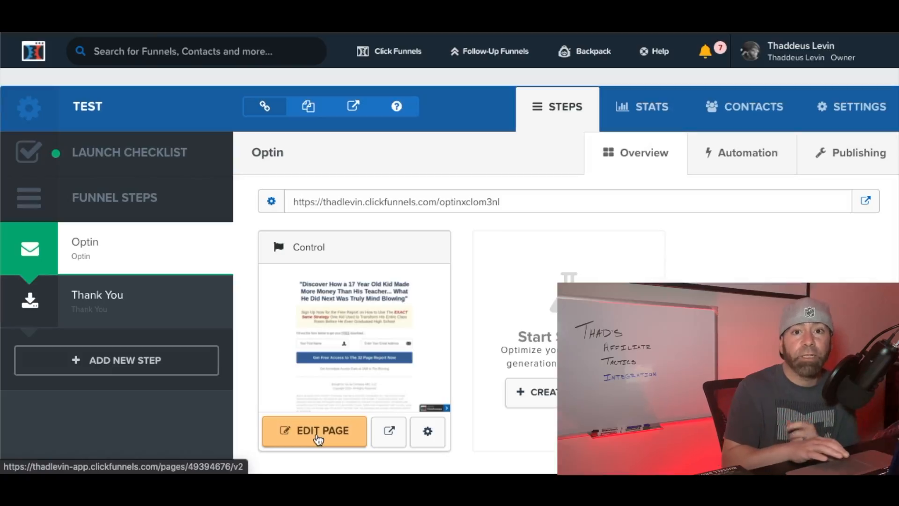
left_click(319, 440)
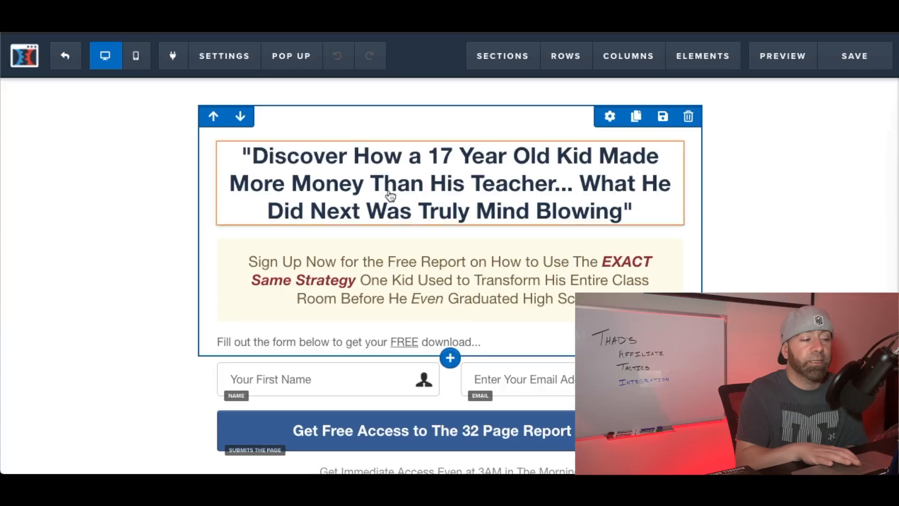
- Set the page's email integration to ActiveCampaign, action Add To List, list Thad's Affiliate Tactics
left_click(219, 56)
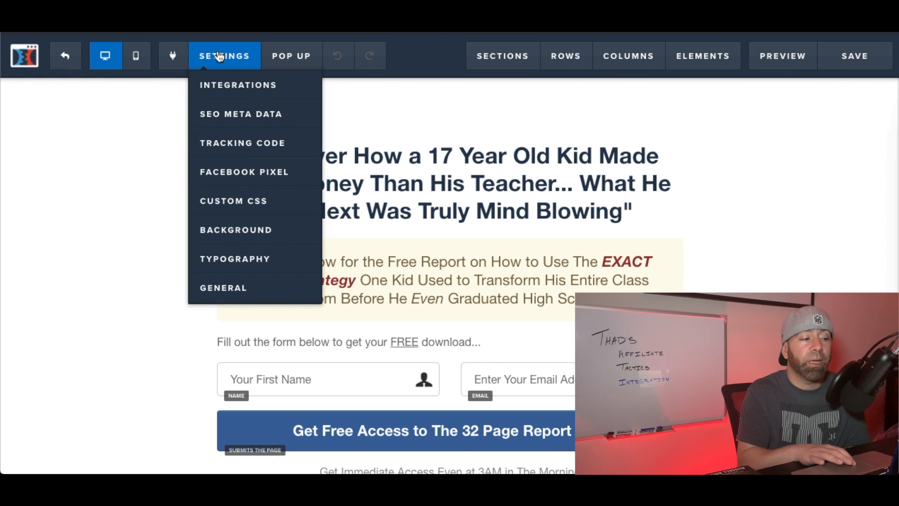
left_click(230, 87)
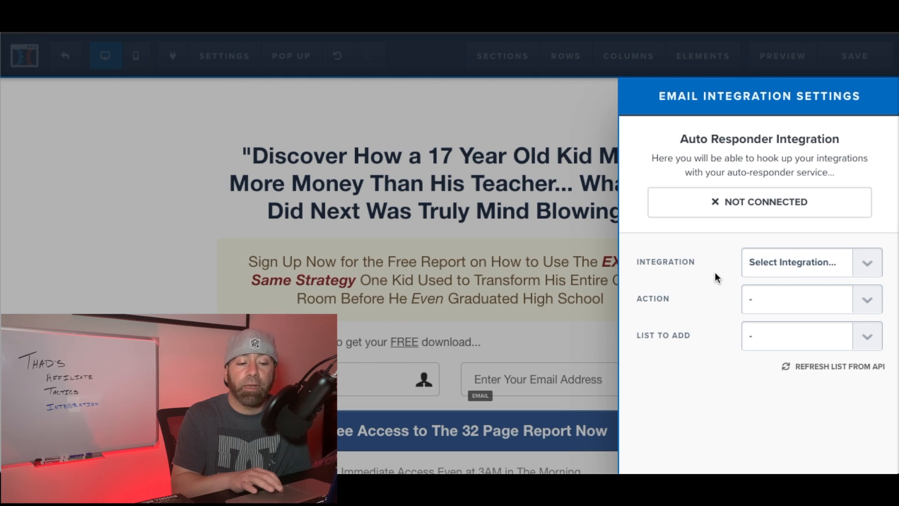
left_click(866, 267)
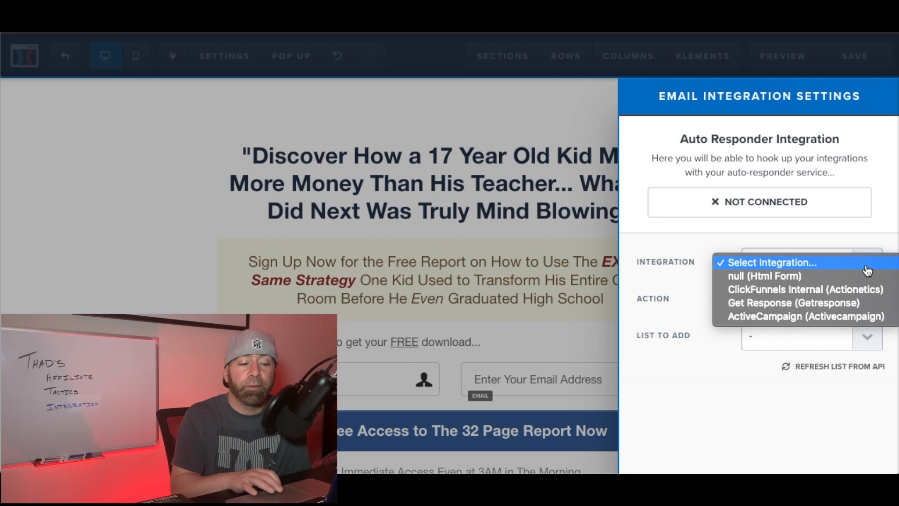
left_click(839, 318)
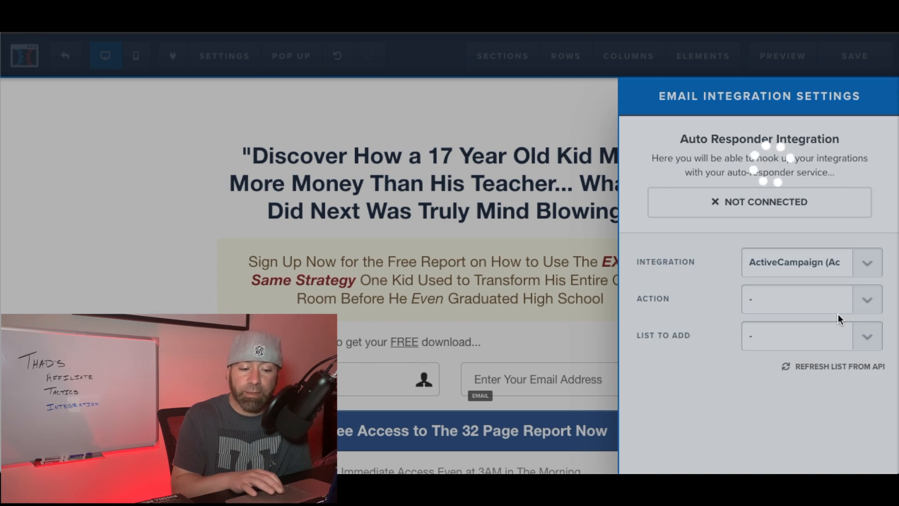
left_click(858, 306)
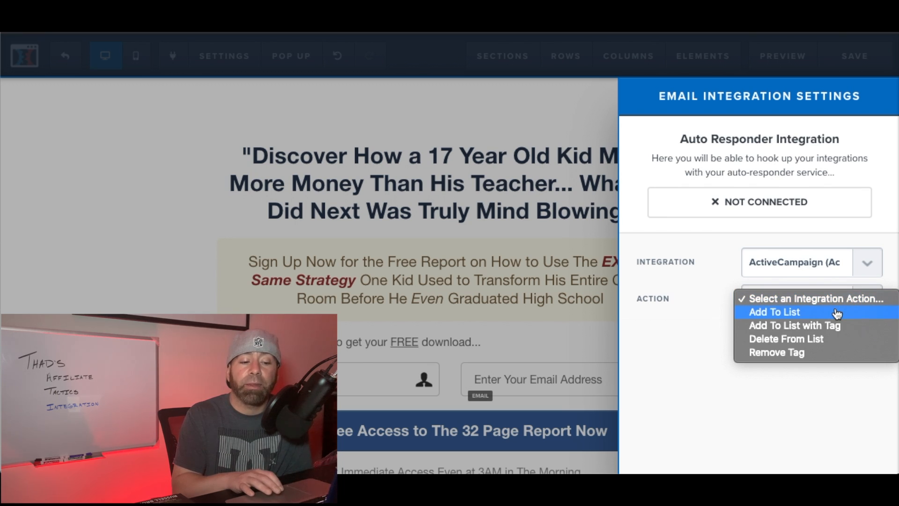
left_click(837, 313)
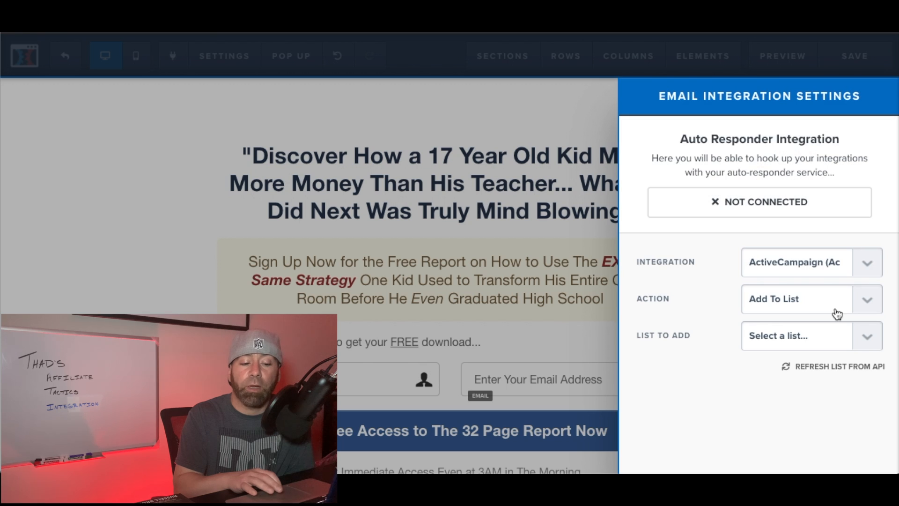
left_click(867, 346)
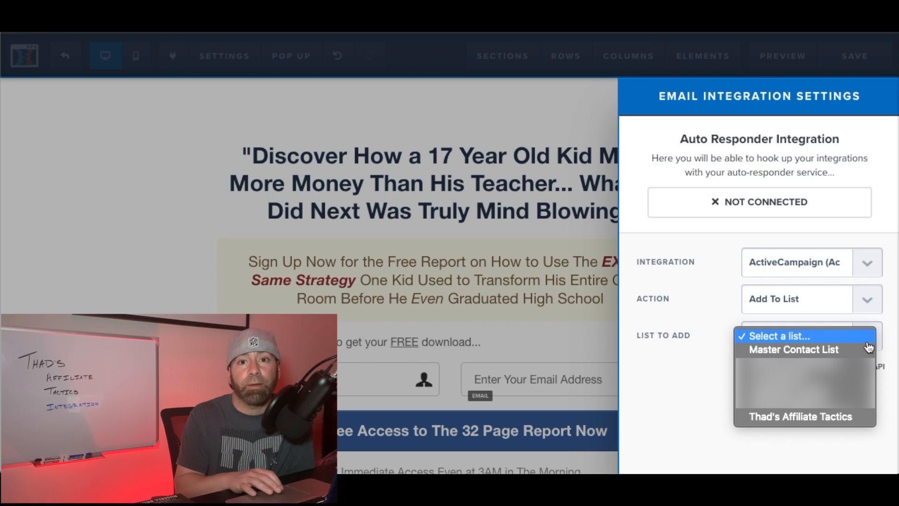
left_click(820, 417)
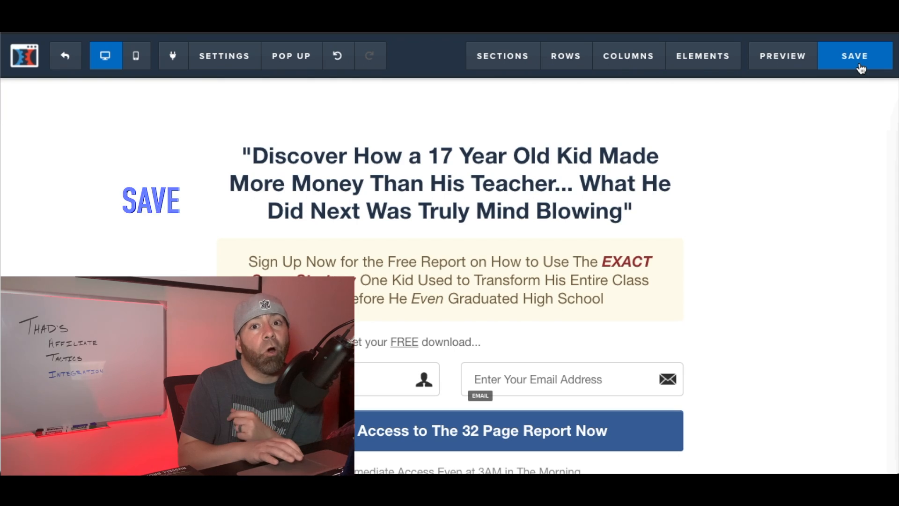
left_click(859, 65)
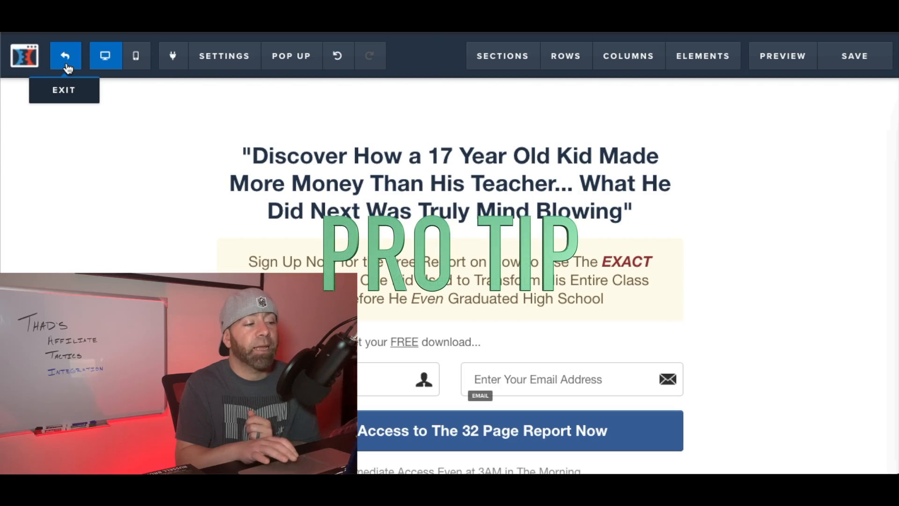
- Set the page's SEO title to Thads Affiliate Tactics
mouse_move(213, 67)
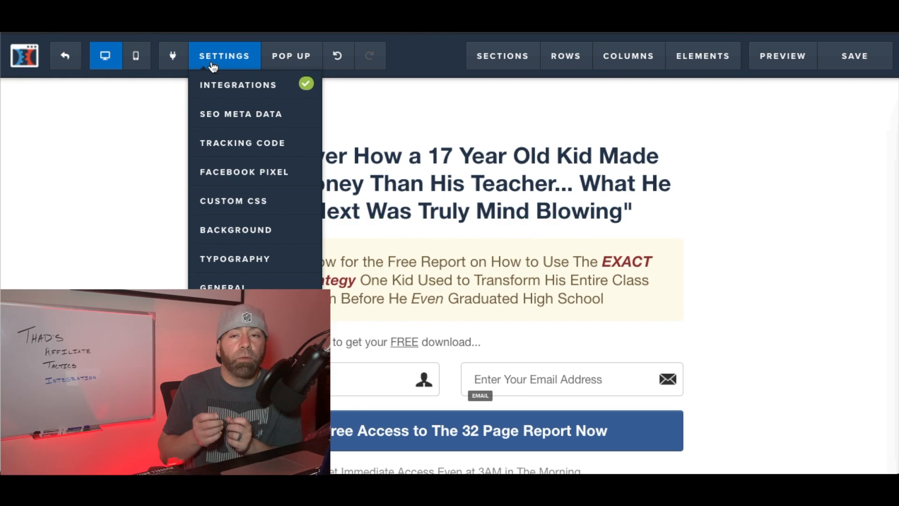
left_click(232, 112)
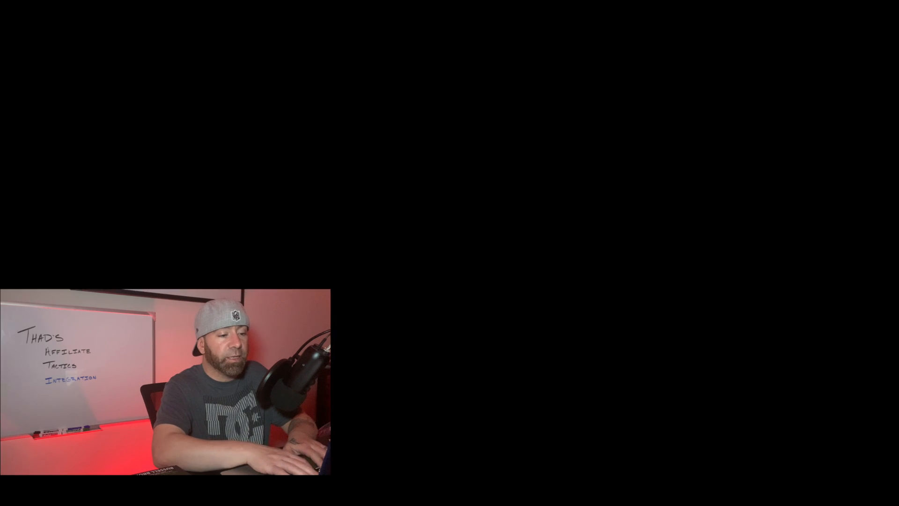
type("Th")
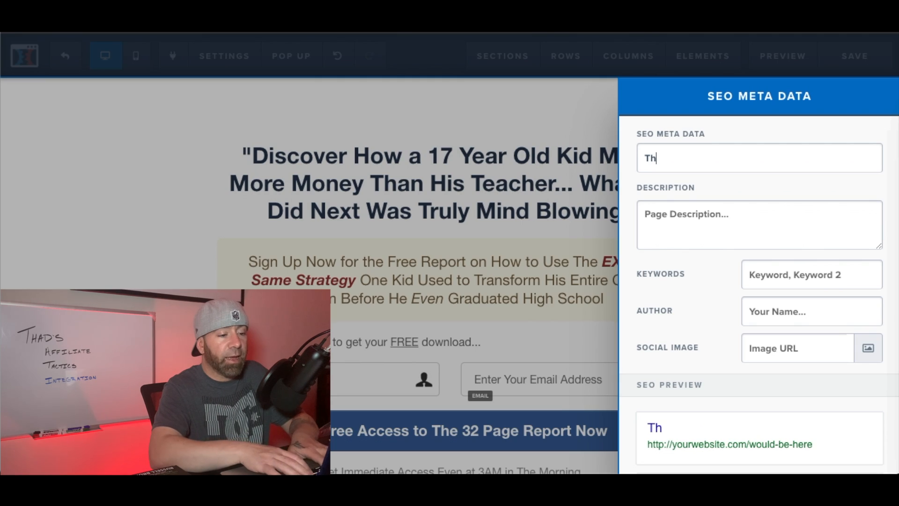
type("ads Aff")
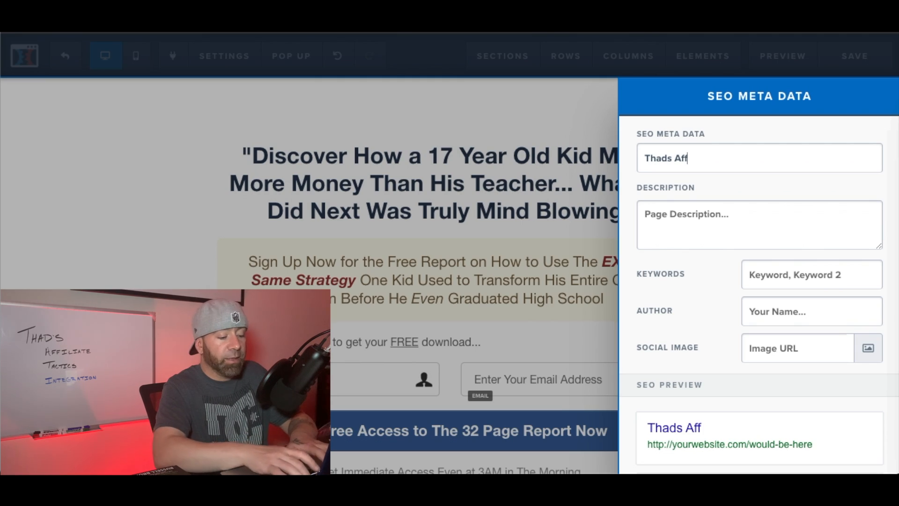
type("iliate Tac")
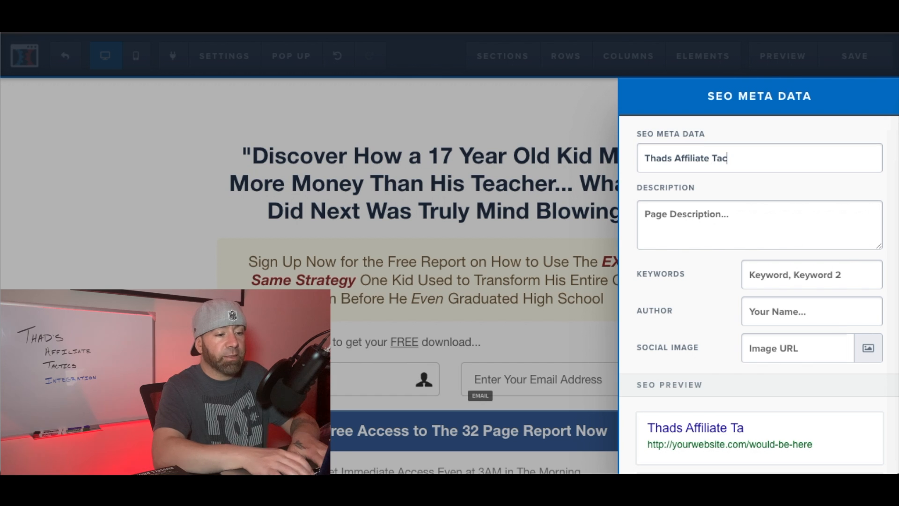
type("tics")
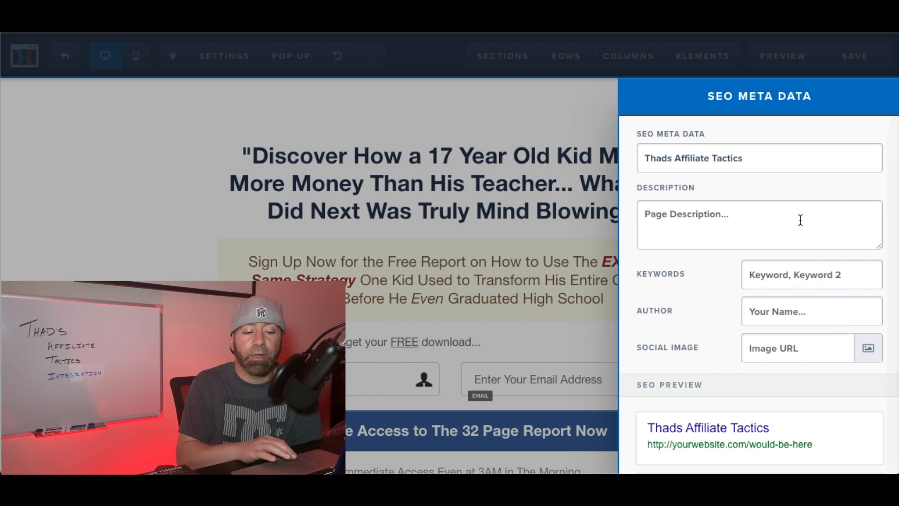
scroll(800, 220, "down", 2)
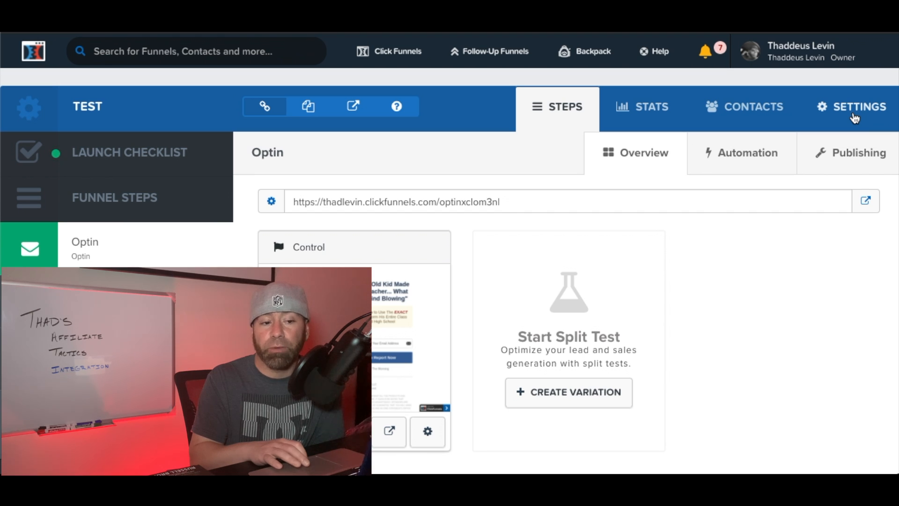
- Set the funnel's domain to thadsaffiliatetactics.com in the funnel settings and save
left_click(855, 118)
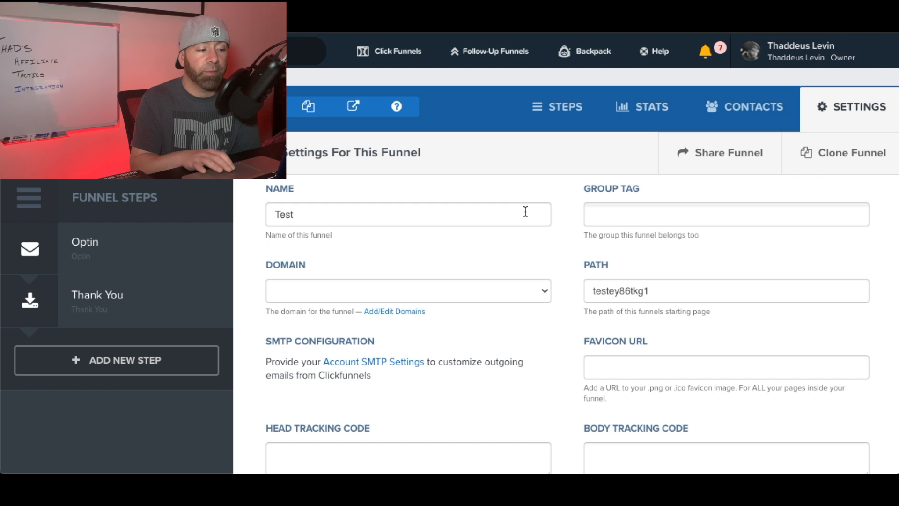
left_click(524, 291)
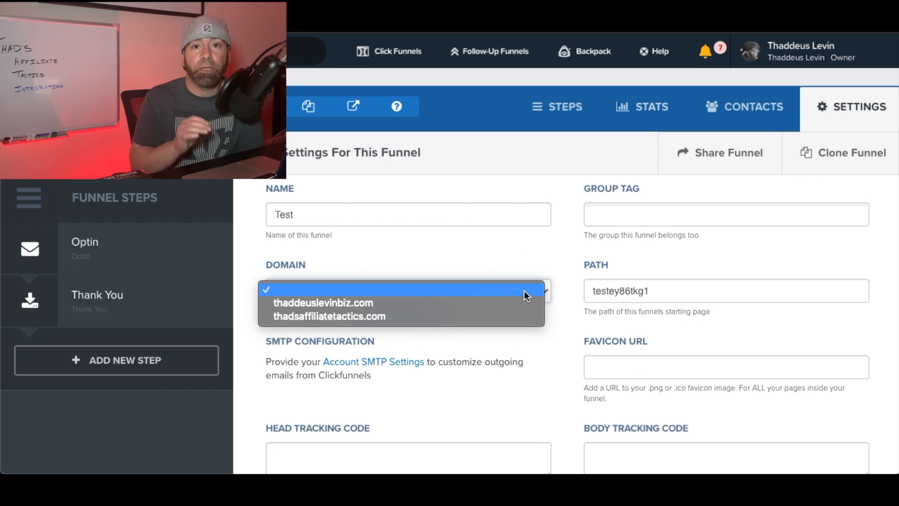
left_click(414, 318)
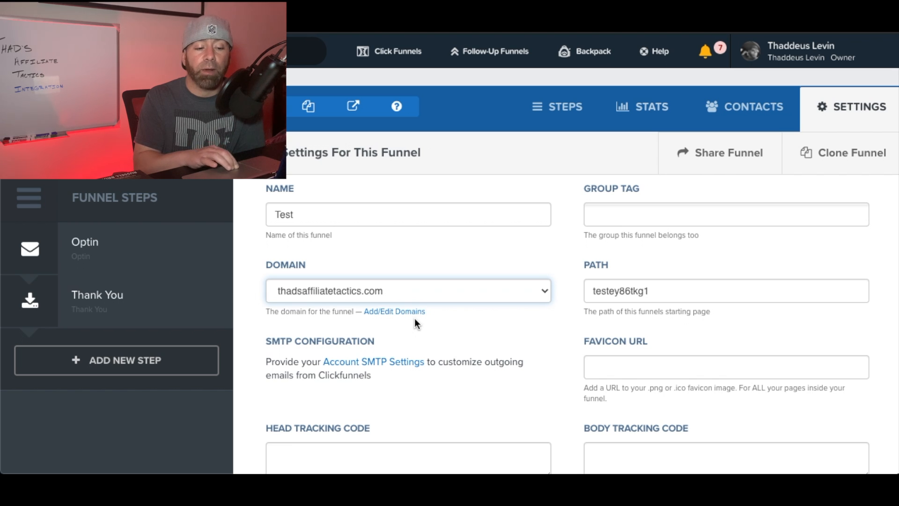
scroll(414, 319, "down", 20)
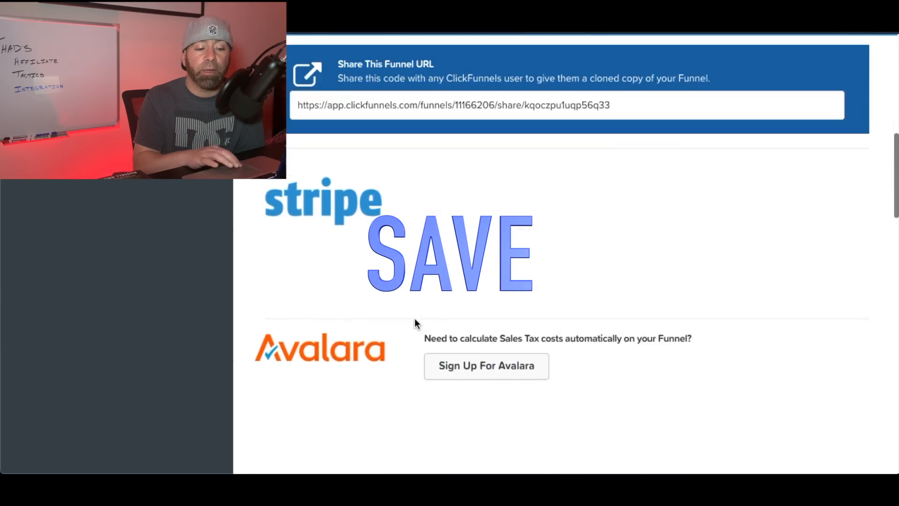
scroll(415, 324, "down", 15)
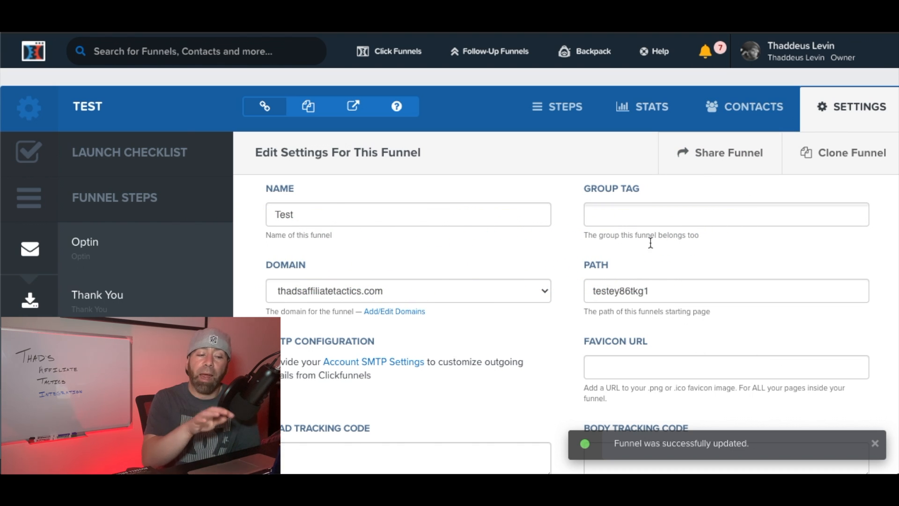
- Change the funnel's path to homegoods and save the updated settings
left_click_drag(663, 292, 587, 289)
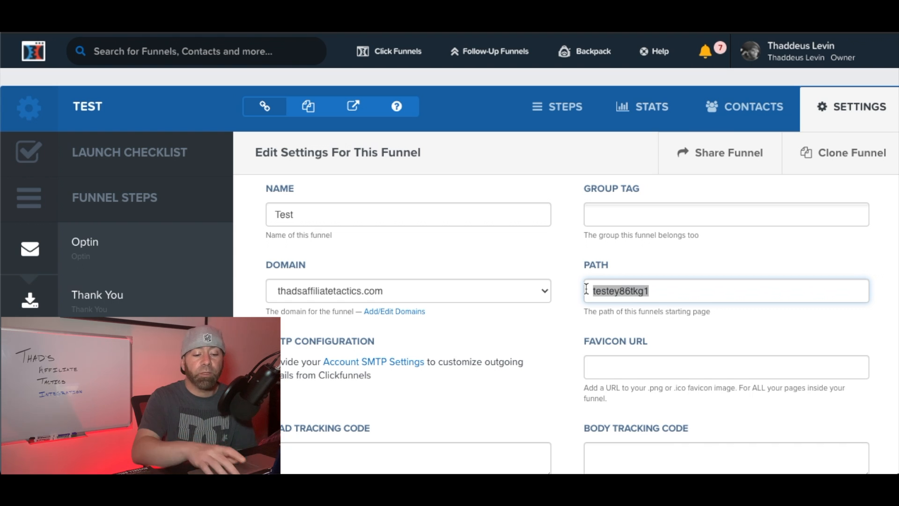
key("BackSpace")
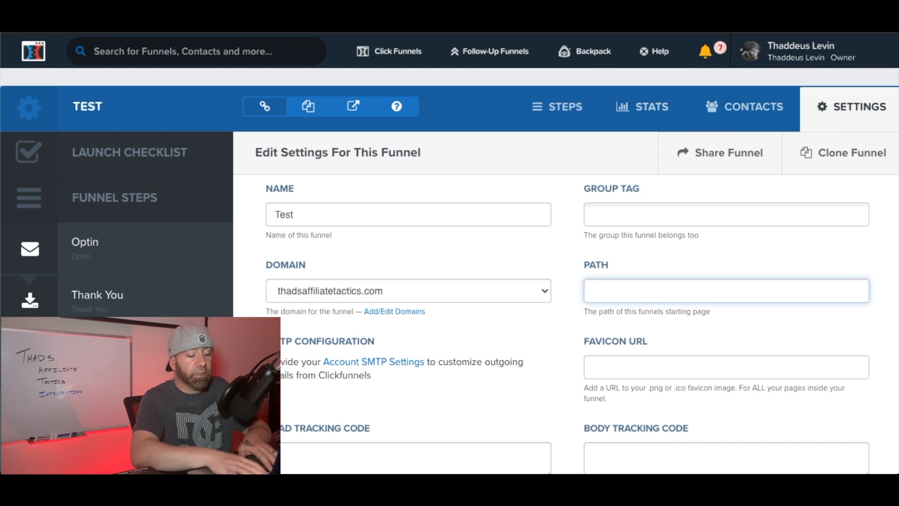
type("homegoods")
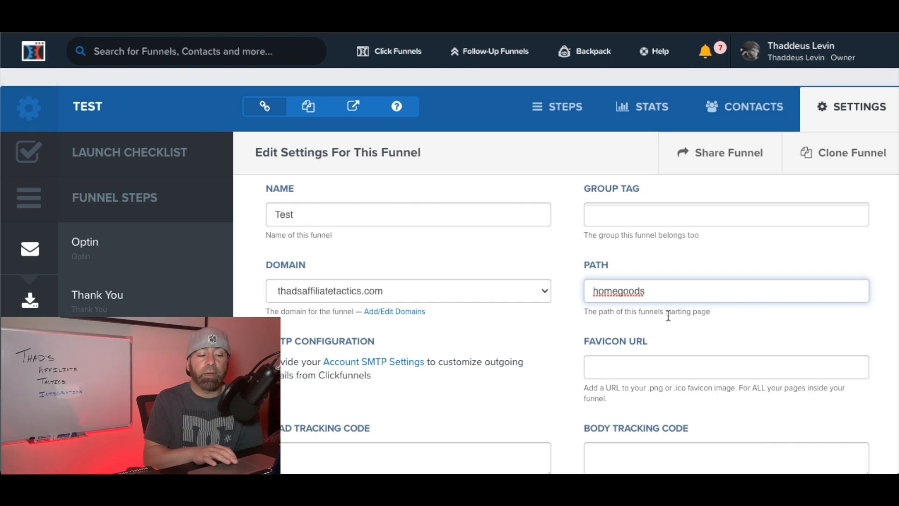
scroll(658, 328, "down", 6)
scroll(659, 327, "down", 20)
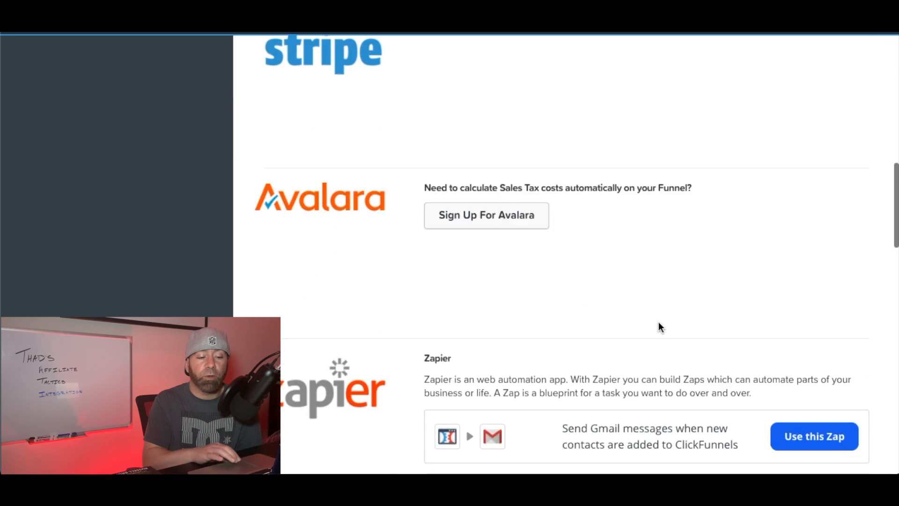
scroll(659, 327, "down", 3)
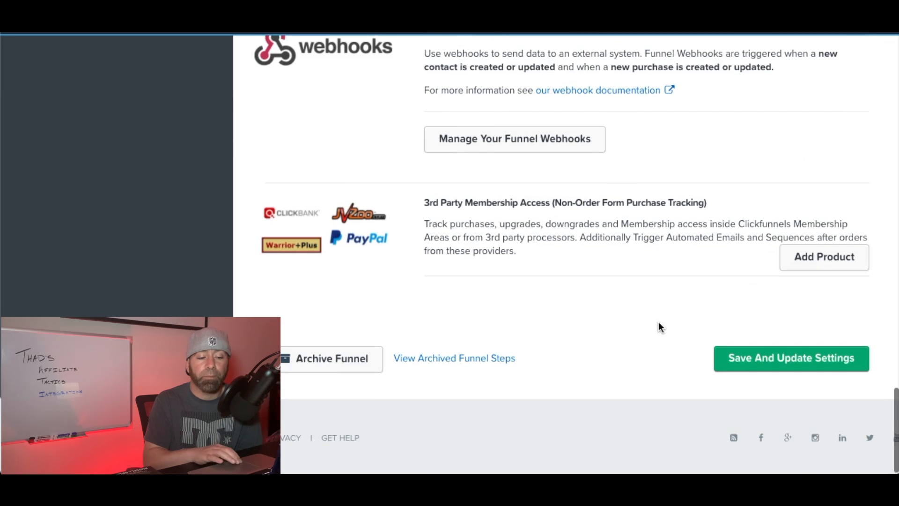
left_click(767, 365)
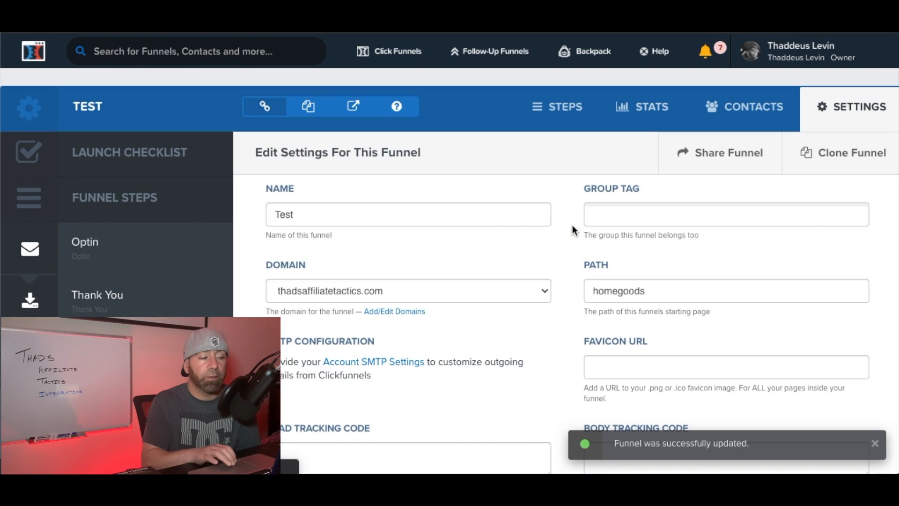
- Set the Optin funnel step's path to homegoods and update the funnel step
left_click(555, 111)
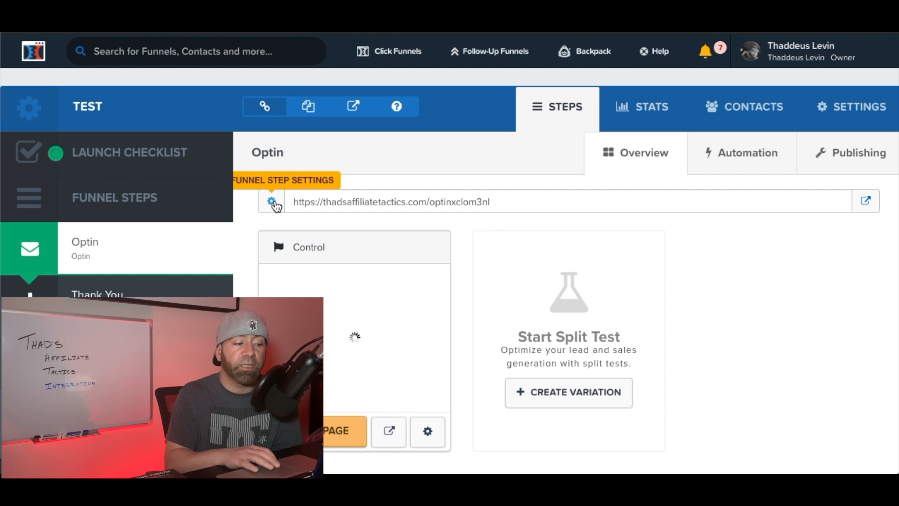
left_click(274, 202)
left_click_drag(671, 223, 593, 219)
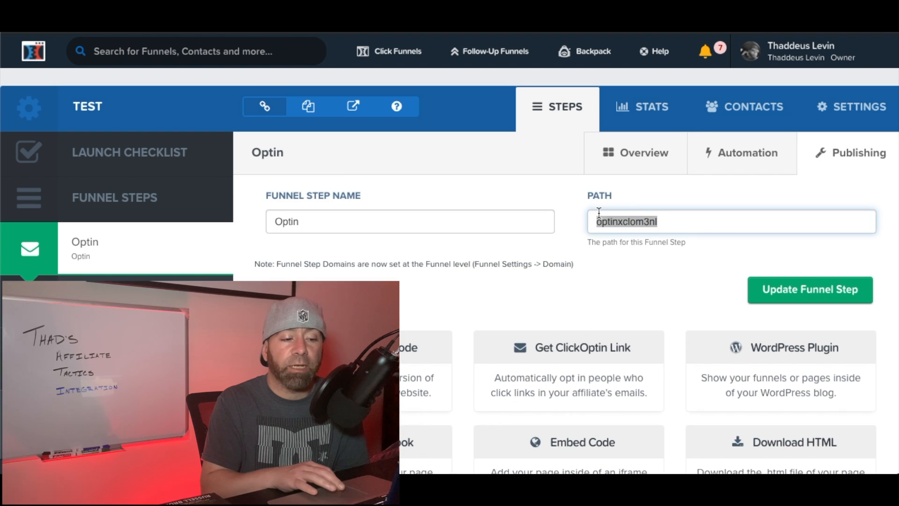
key("BackSpace")
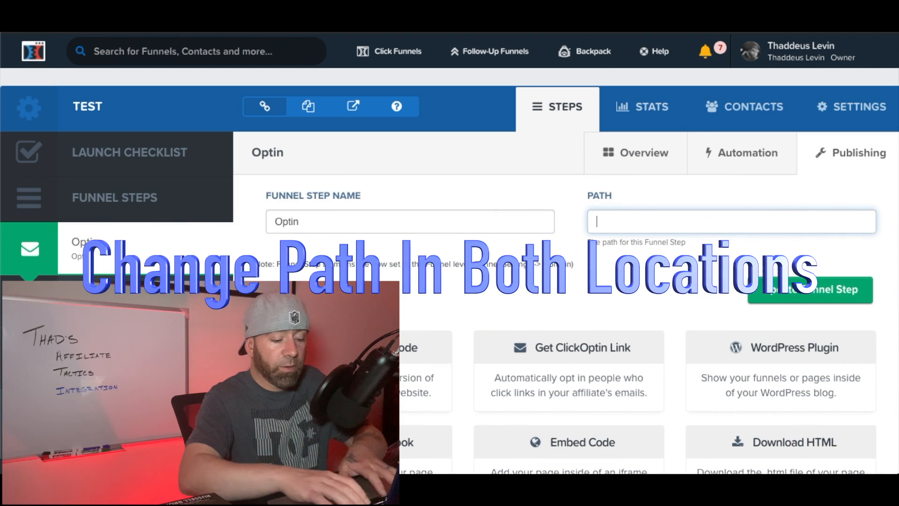
type("homes")
key("BackSpace")
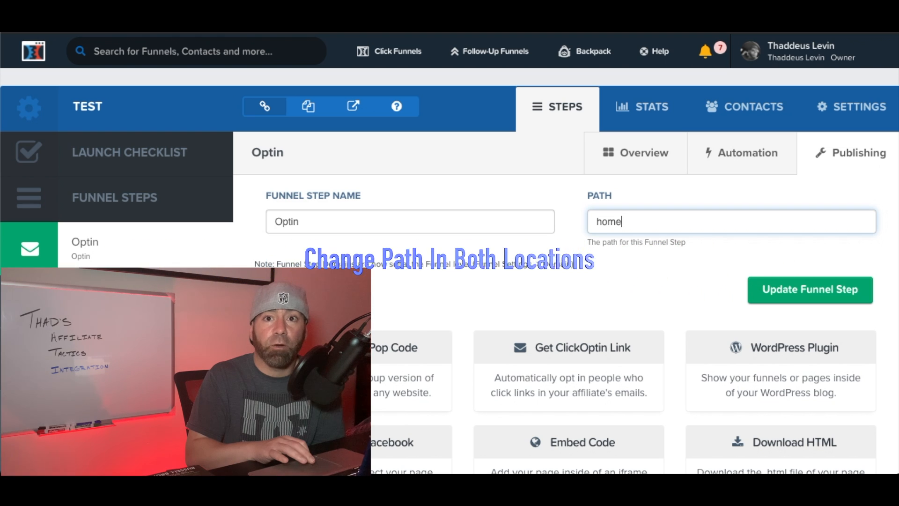
type("goods")
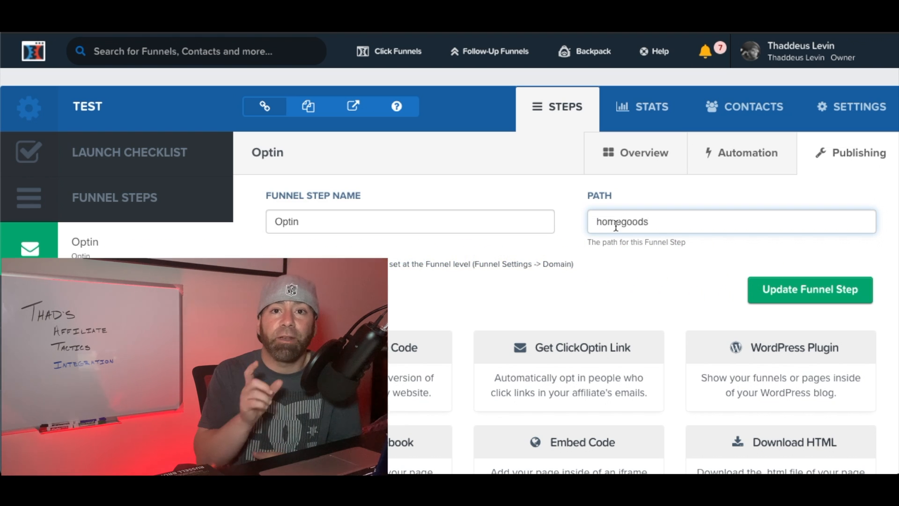
left_click(795, 293)
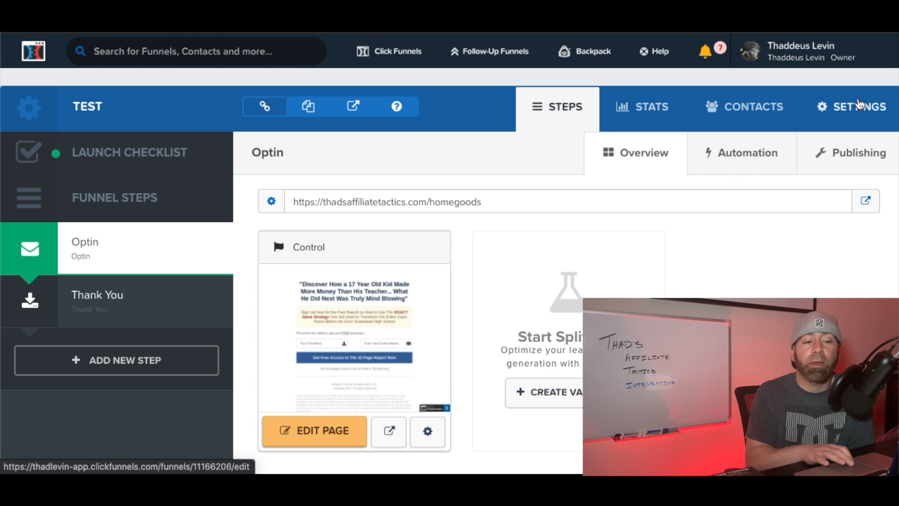
- Open the domain settings for thadsaffiliatetactics.com from the account's Domains list
left_click(799, 53)
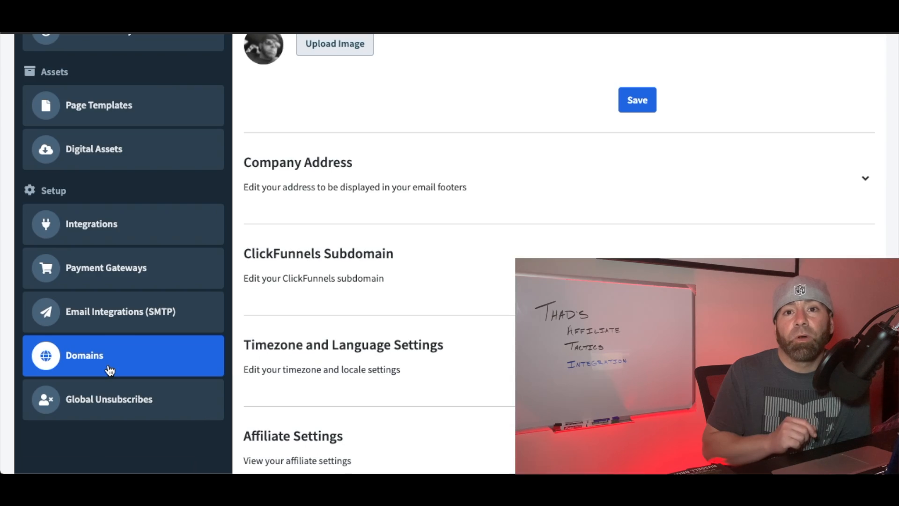
left_click(109, 370)
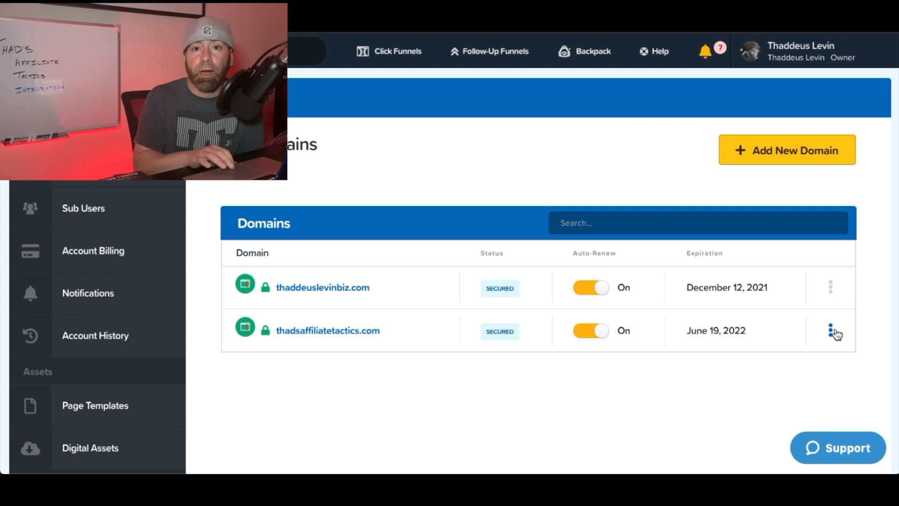
left_click(836, 334)
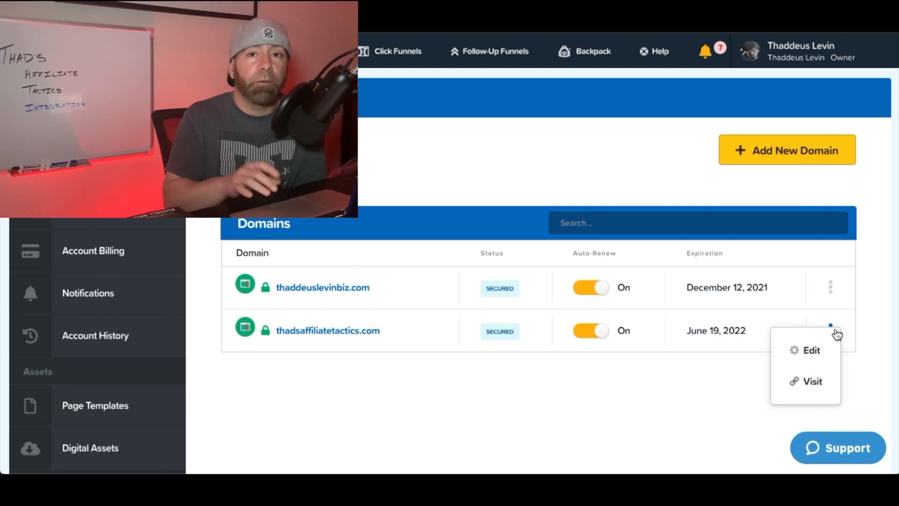
left_click(816, 351)
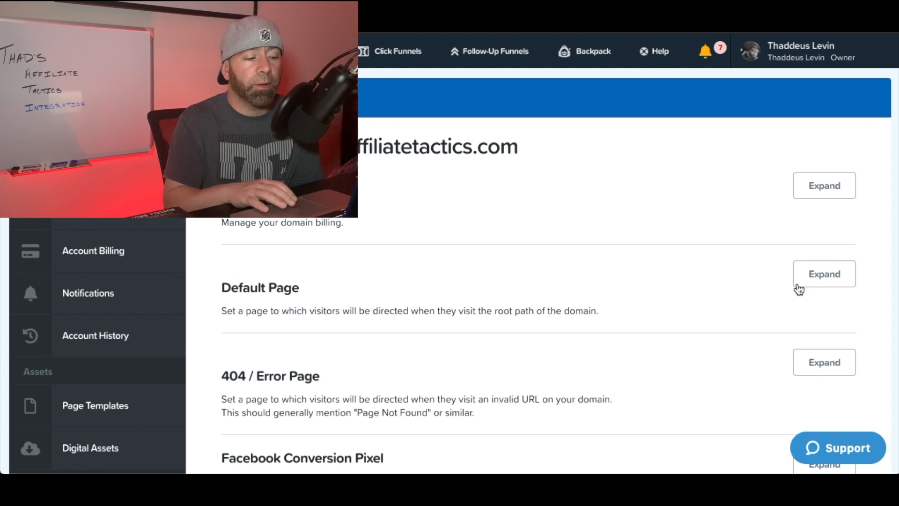
- Set the domain's default root page to Test / Optin and save
left_click(825, 276)
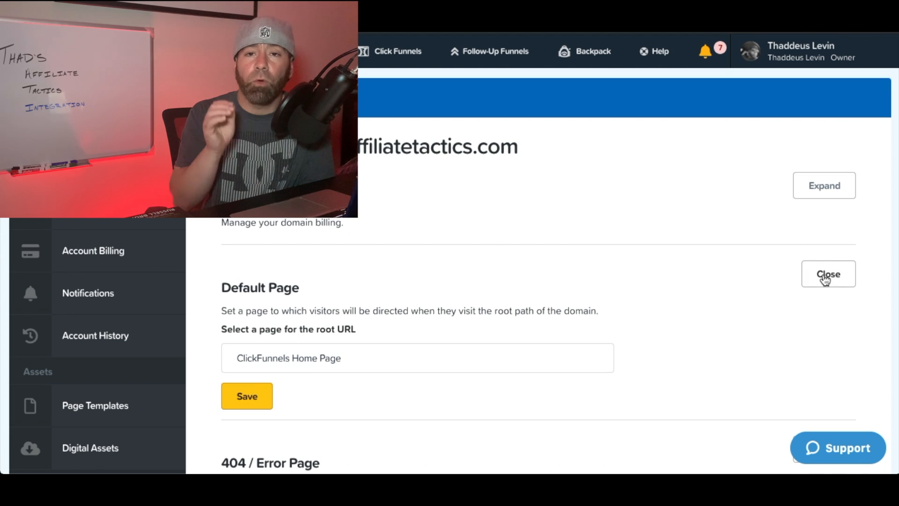
scroll(589, 345, "down", 2)
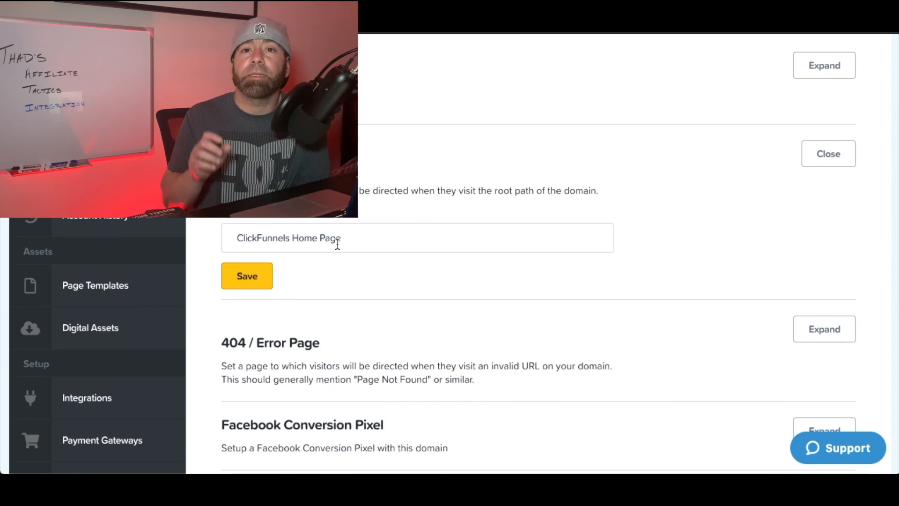
left_click(356, 239)
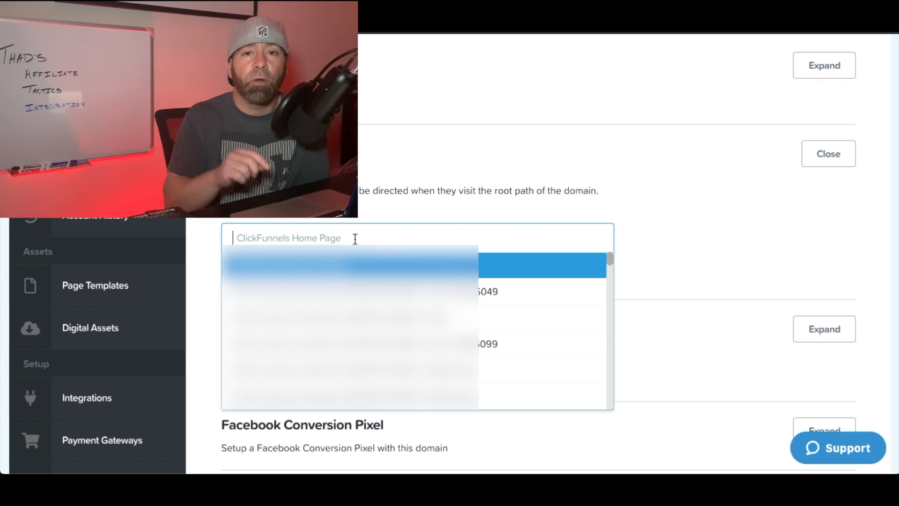
scroll(539, 319, "down", 5)
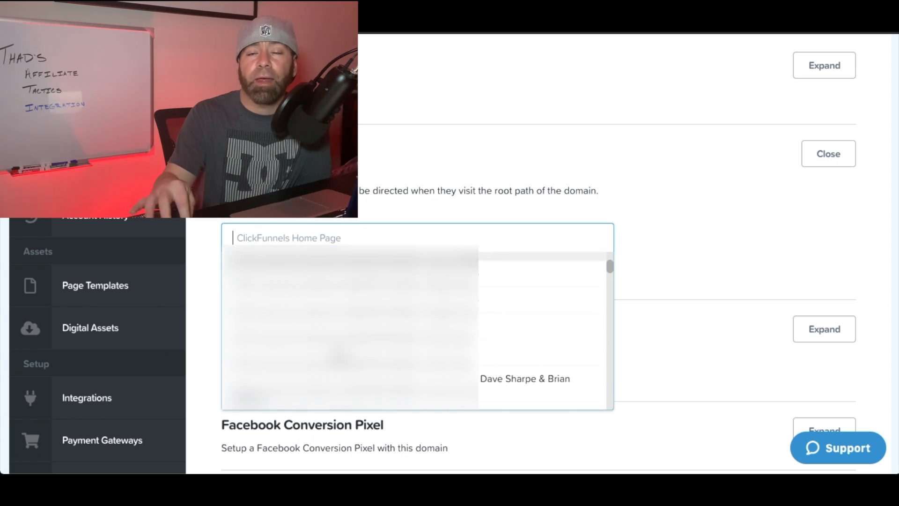
scroll(538, 319, "down", 5)
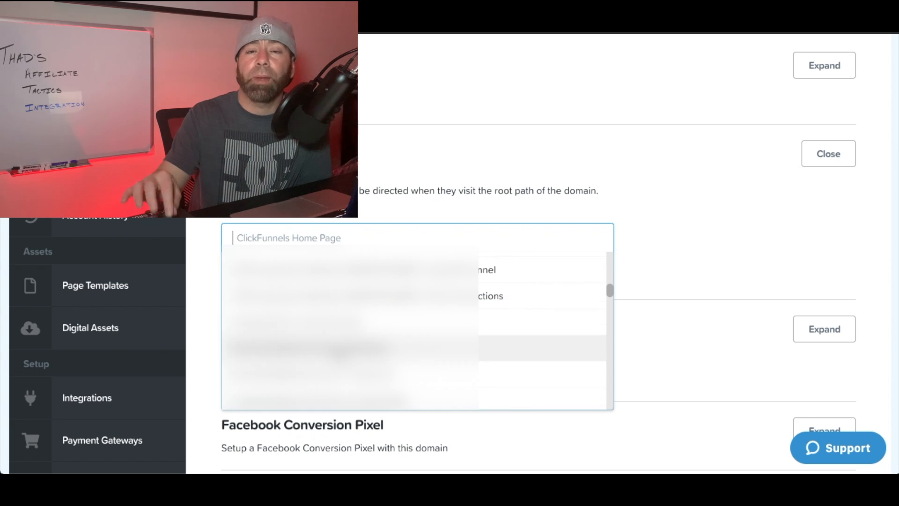
scroll(341, 359, "down", 1)
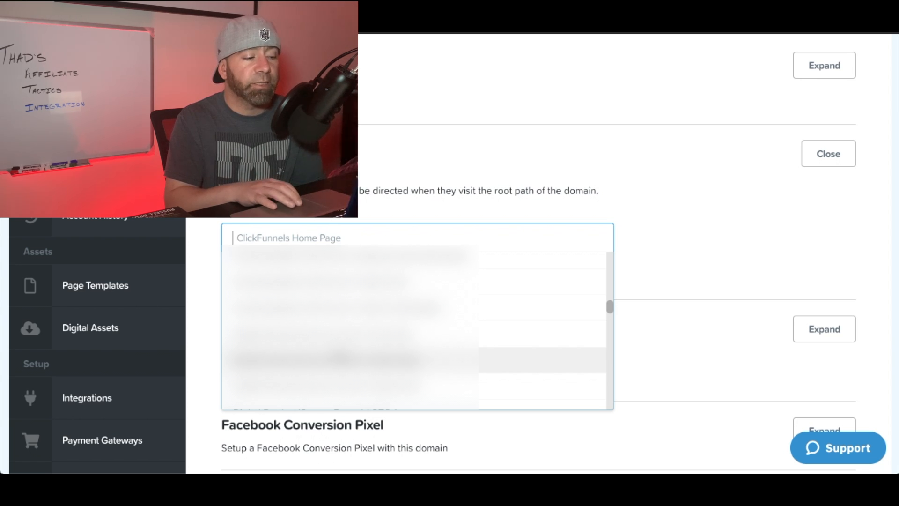
scroll(351, 356, "down", 3)
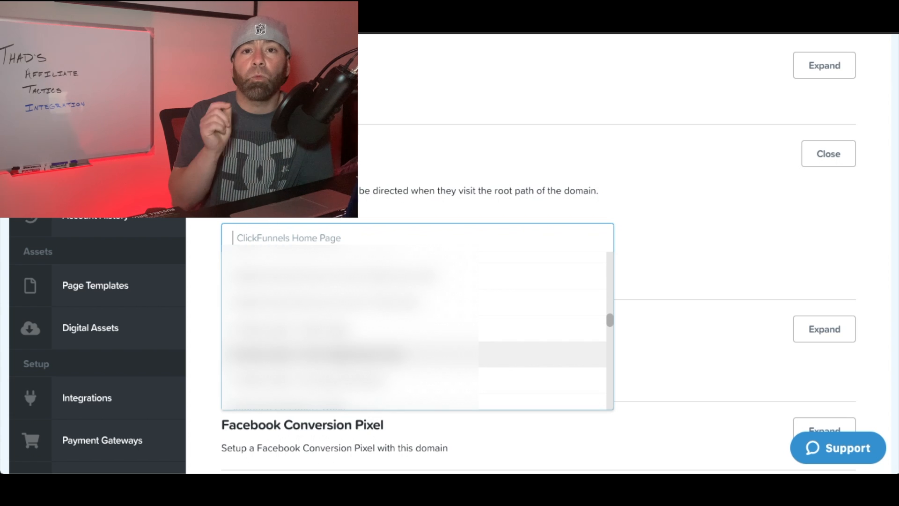
scroll(351, 328, "down", 7)
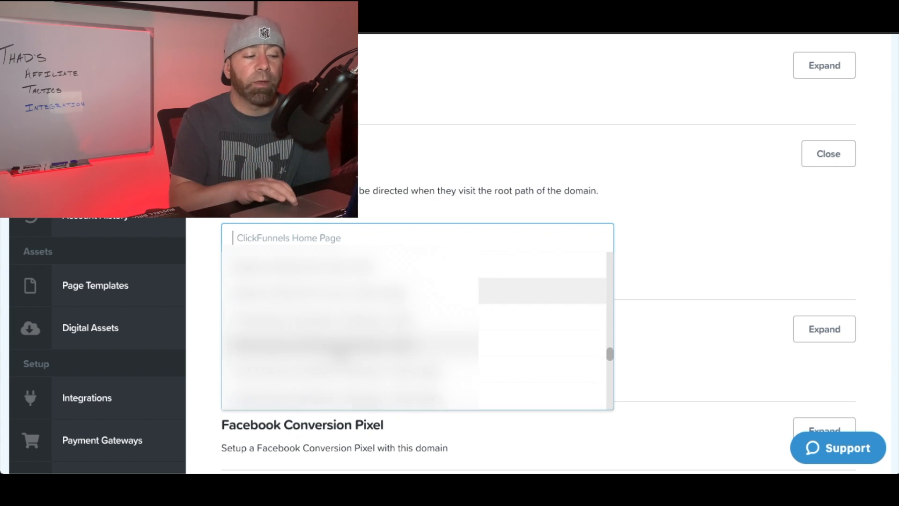
scroll(264, 263, "down", 3)
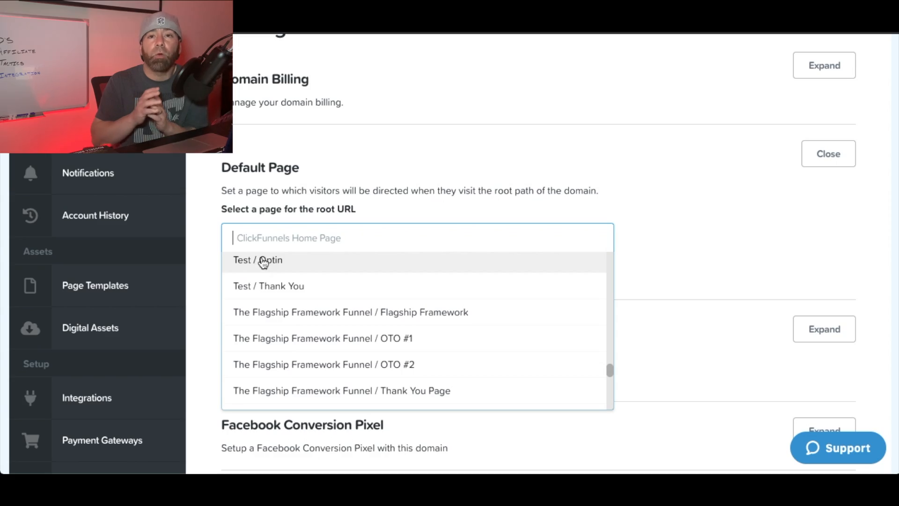
left_click(264, 262)
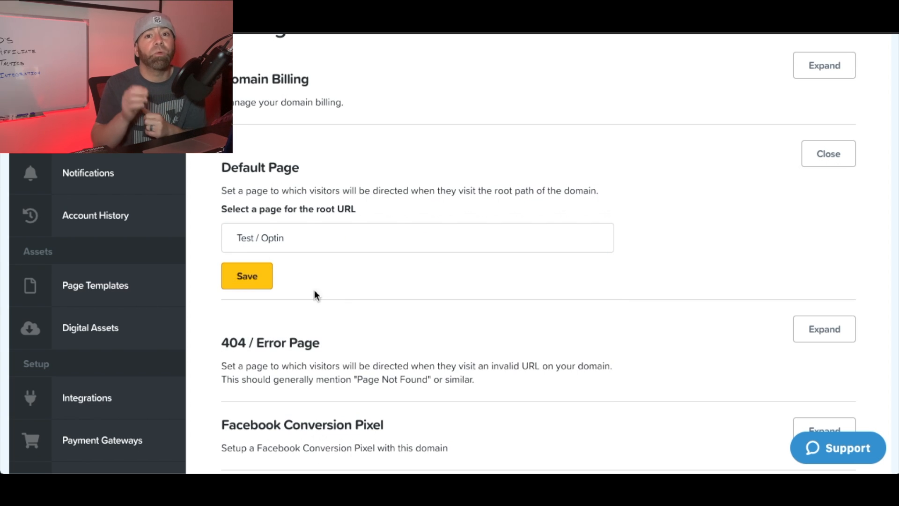
left_click(242, 276)
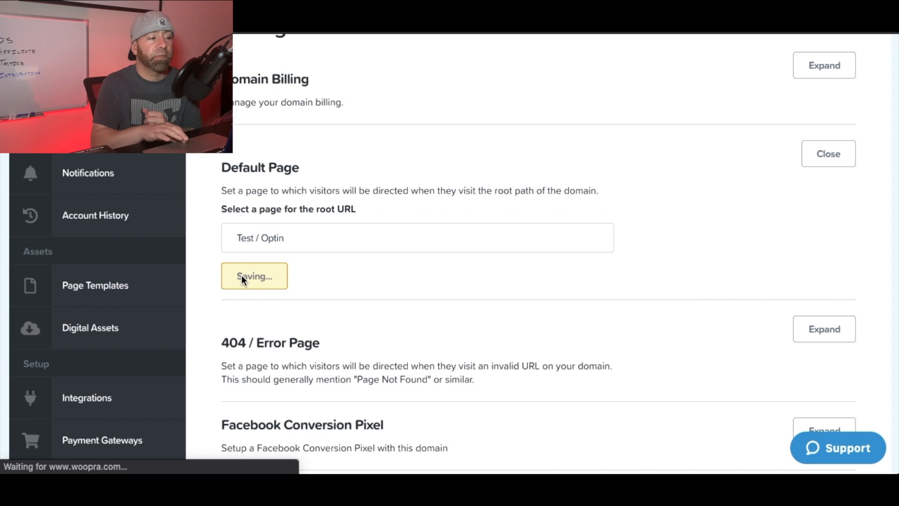